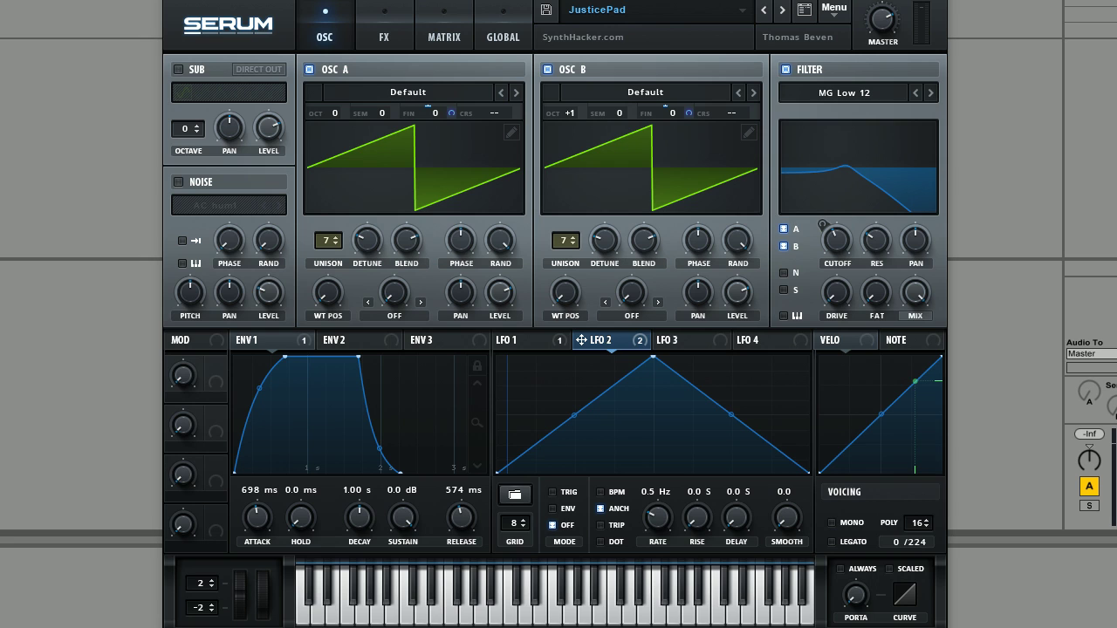
Load Serum's Init Preset from the main menu to start from a blank patch
click(834, 11)
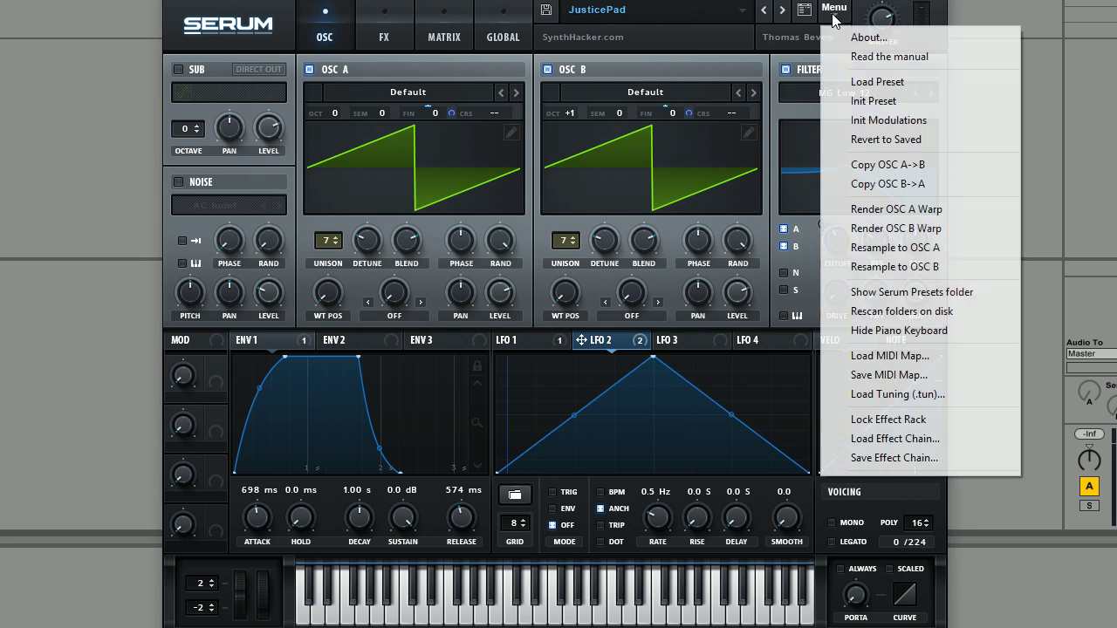
click(899, 107)
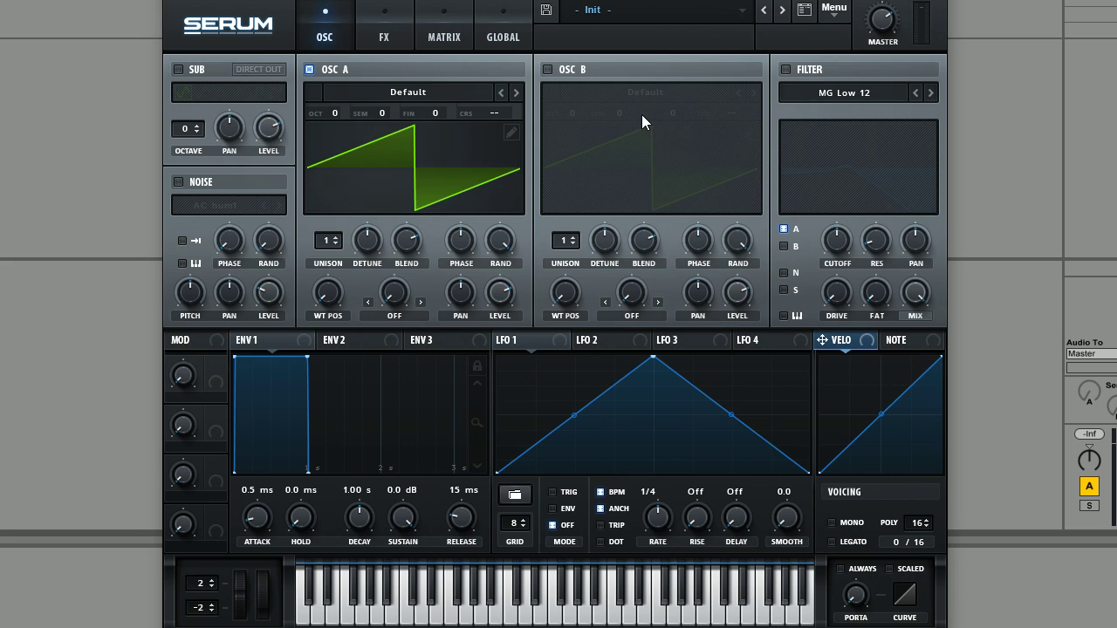
Enable oscillator B one octave up and give both oscillators 7 unison voices
click(549, 70)
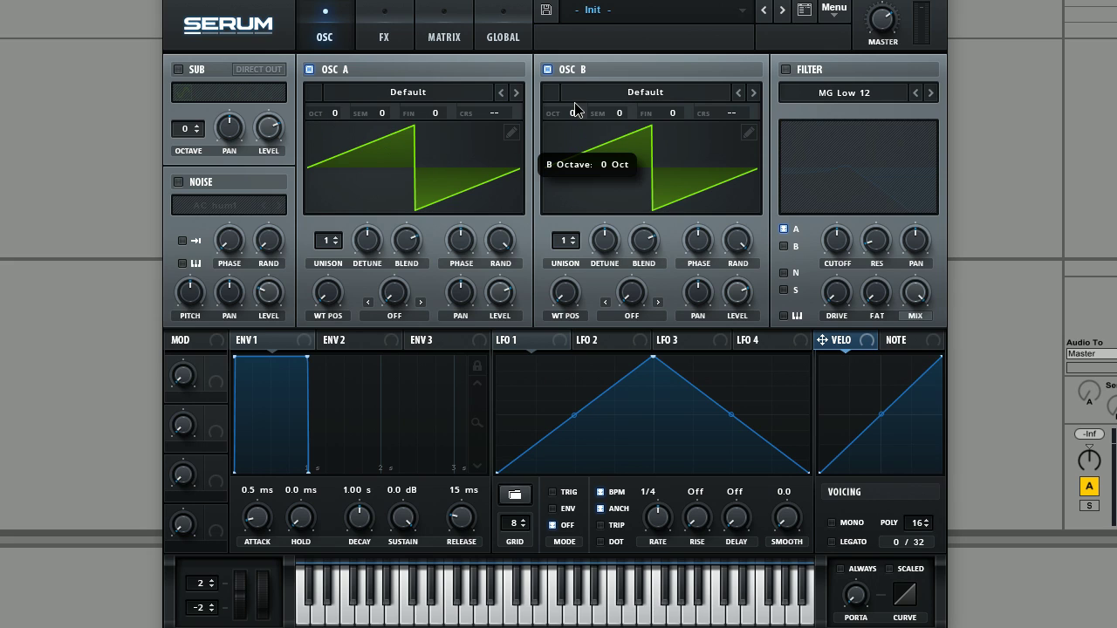
drag(574, 102, 576, 94)
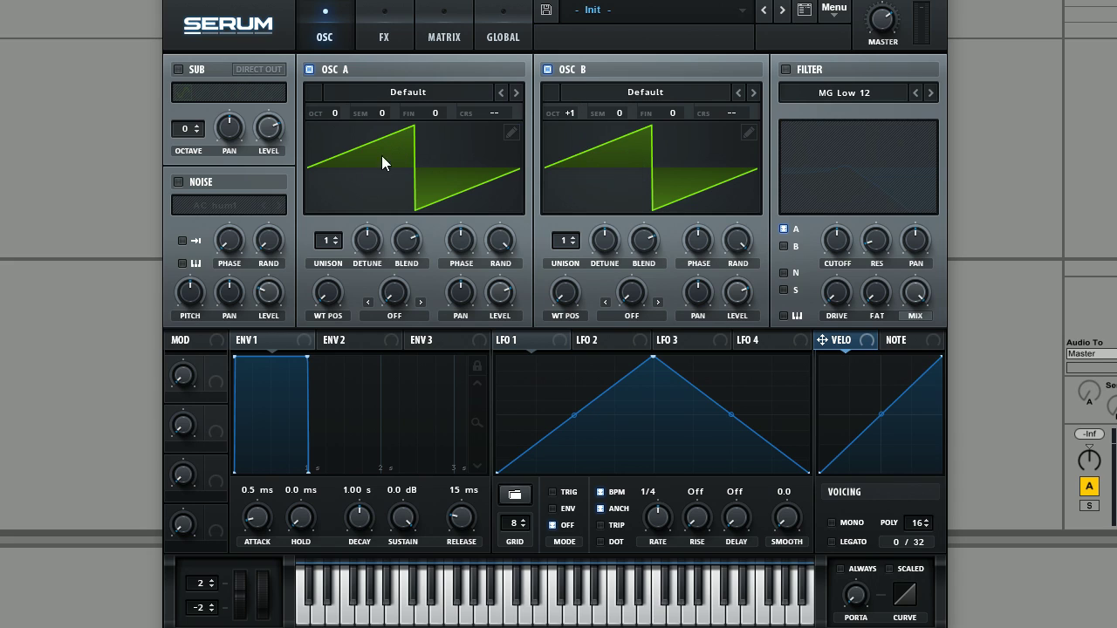
drag(337, 240, 335, 203)
drag(565, 240, 577, 163)
Raise unison detune on both oscillators and set master volume to about 43%
drag(366, 241, 371, 281)
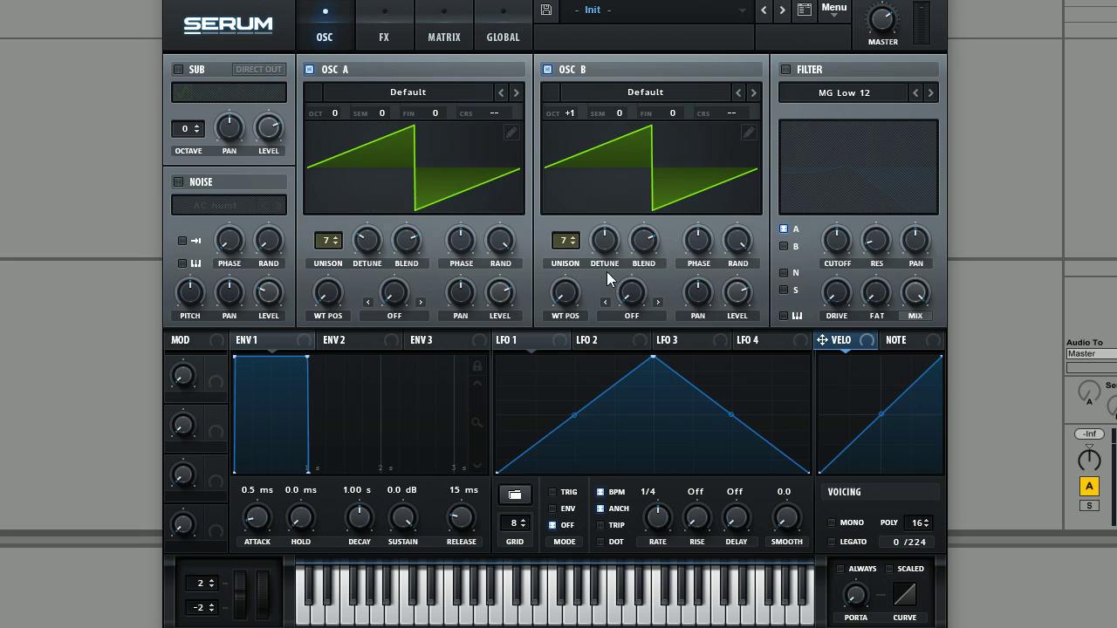
drag(604, 241, 605, 275)
drag(882, 21, 878, 123)
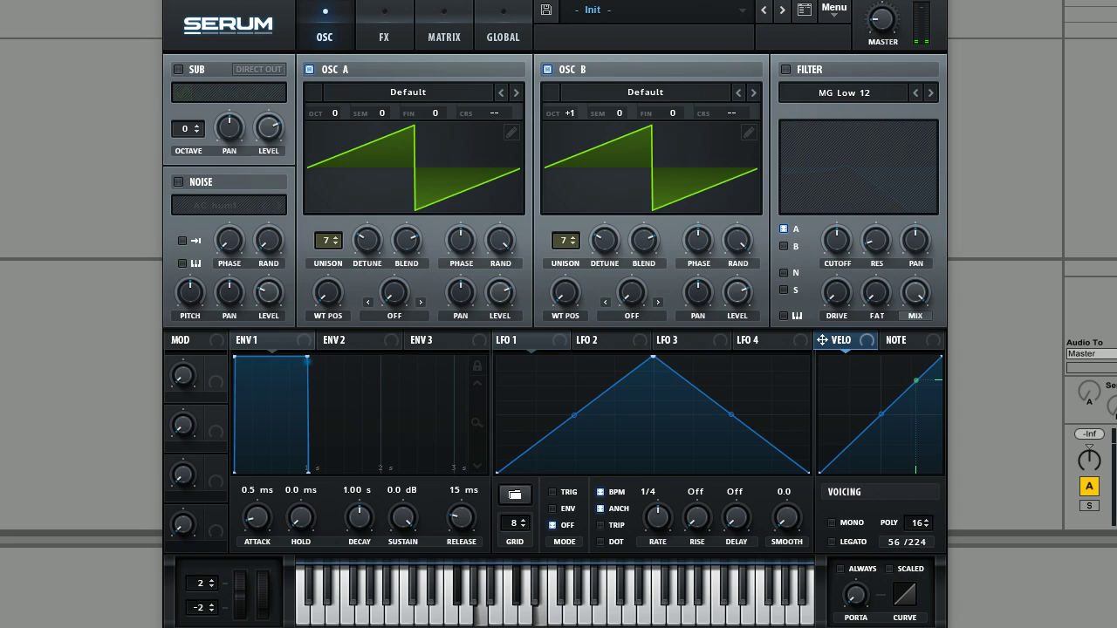
drag(883, 25, 883, 26)
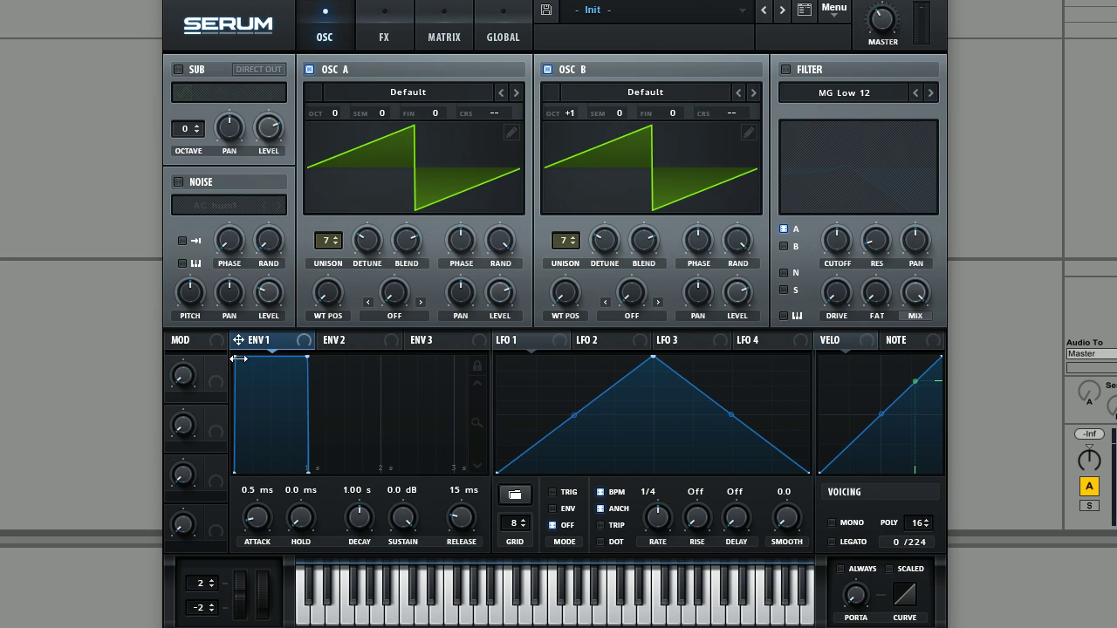
Give envelope 1 a 442 ms convex attack and a 470 ms release
drag(238, 358, 303, 384)
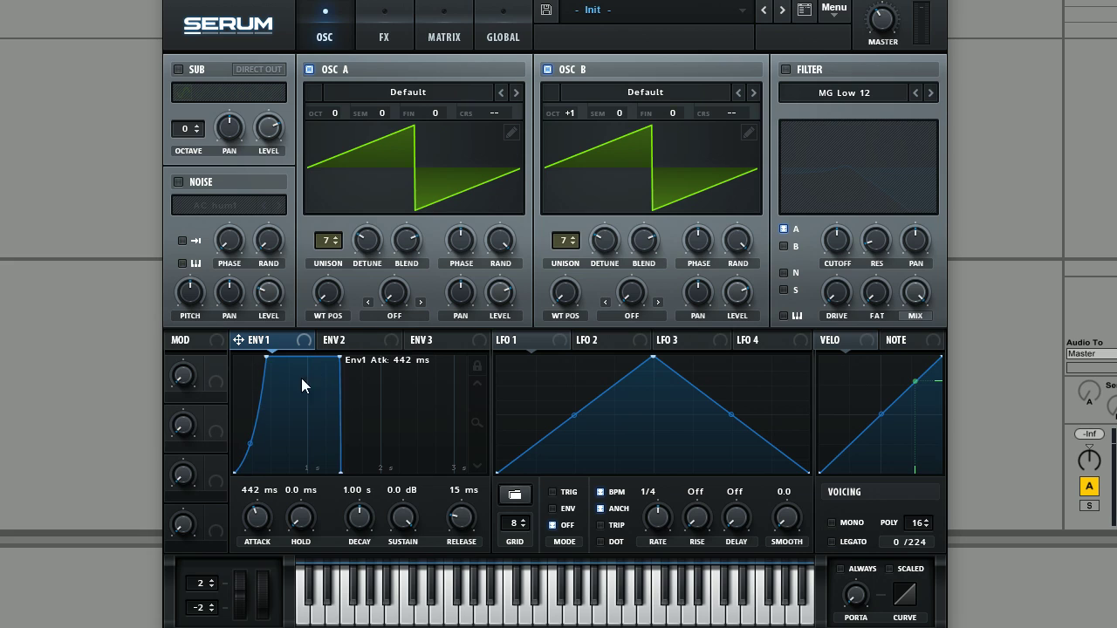
drag(252, 450, 251, 371)
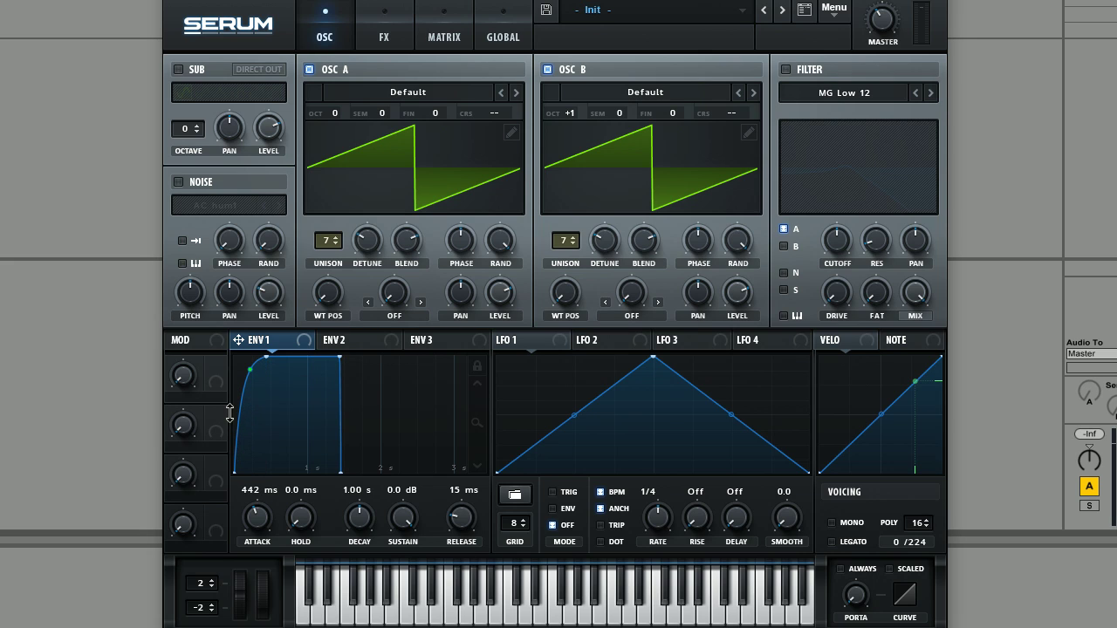
drag(463, 522, 478, 490)
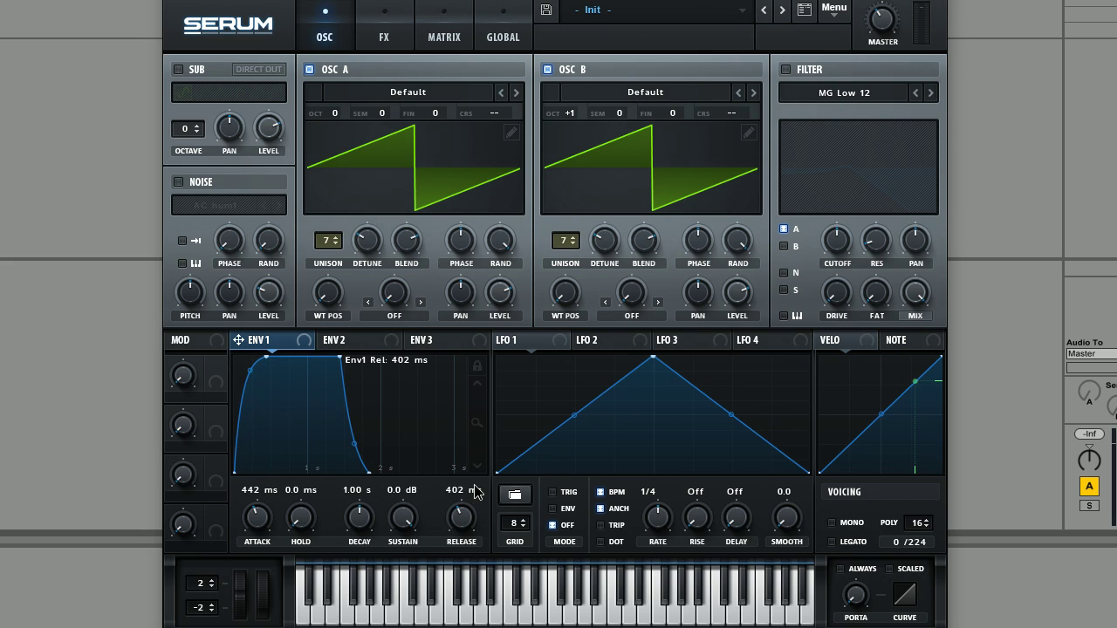
drag(465, 528, 463, 522)
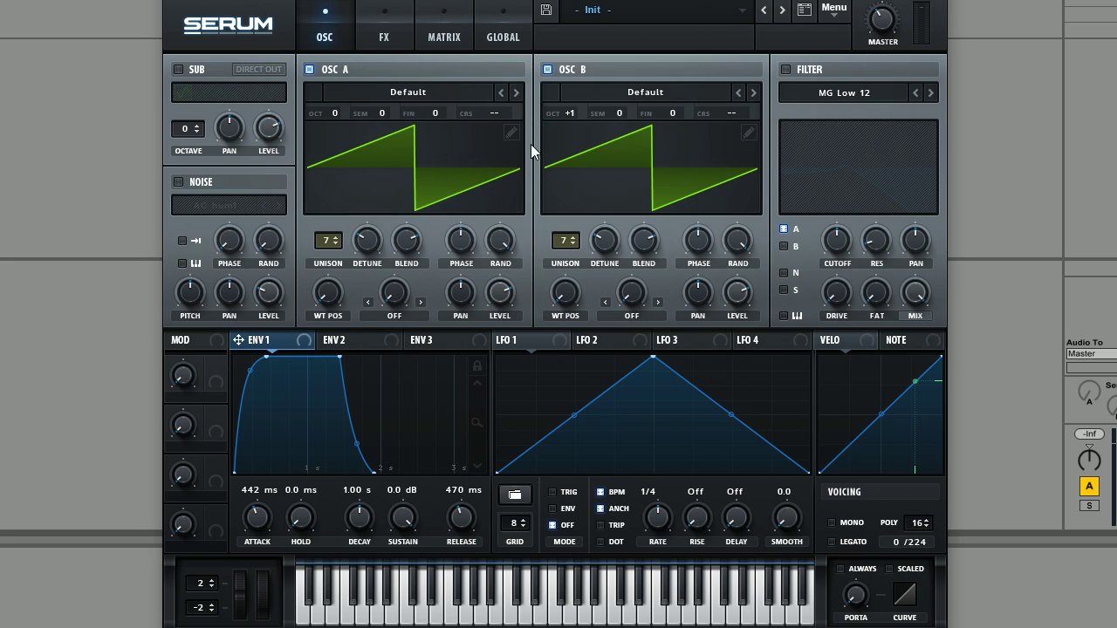
Route LFO 2 to both oscillators' fine tuning, free-running at 0.5 Hz
click(602, 349)
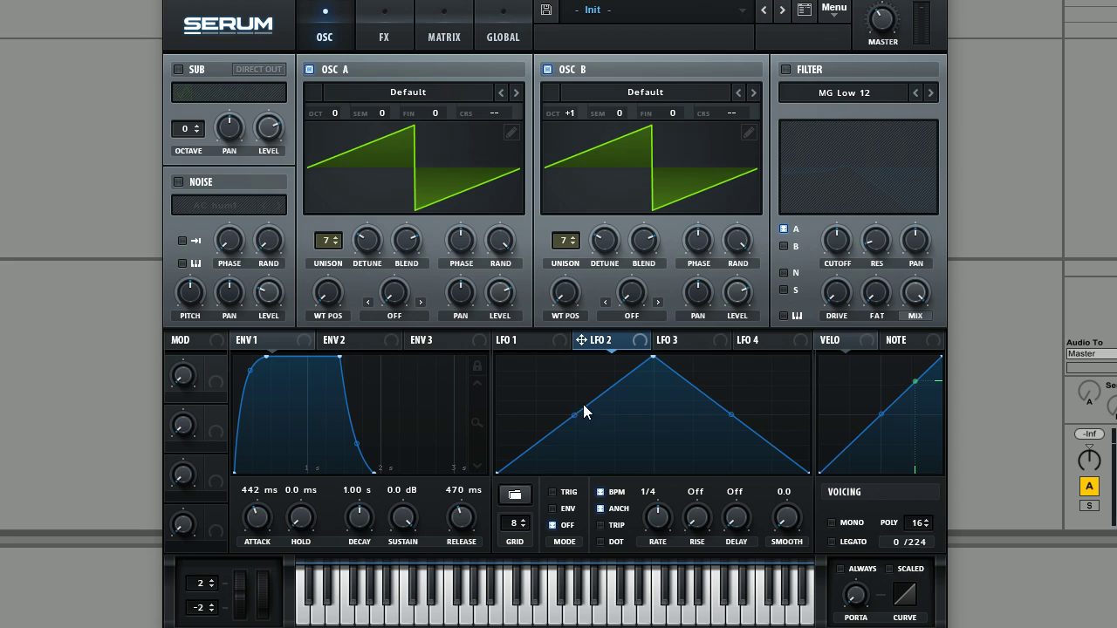
drag(581, 342, 691, 202)
click(601, 491)
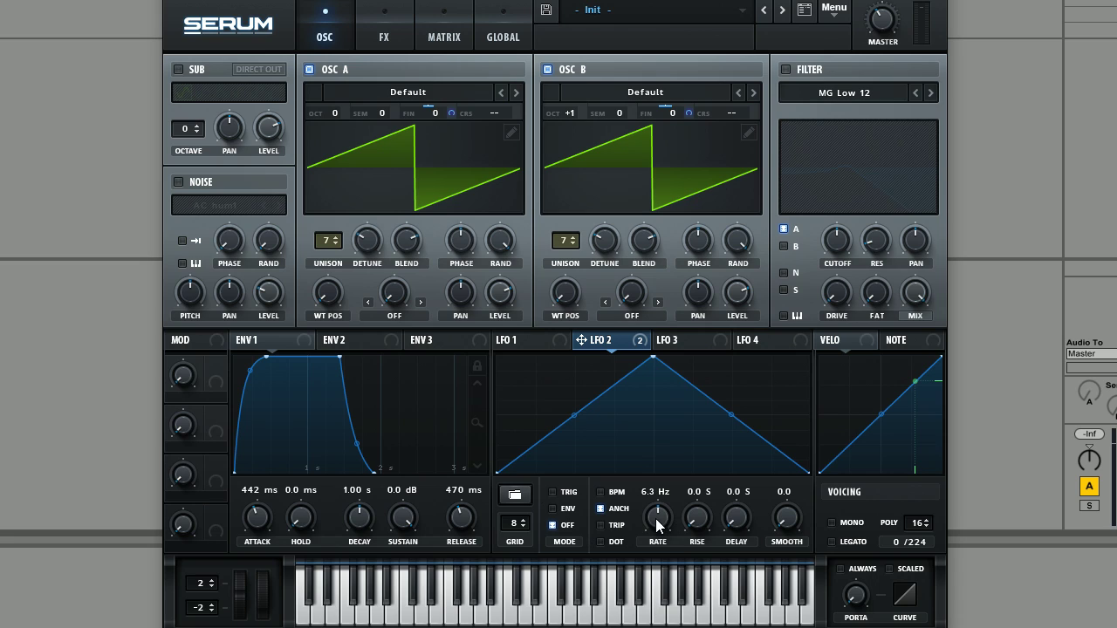
drag(659, 524, 654, 564)
drag(691, 114, 689, 117)
mouse_move(616, 351)
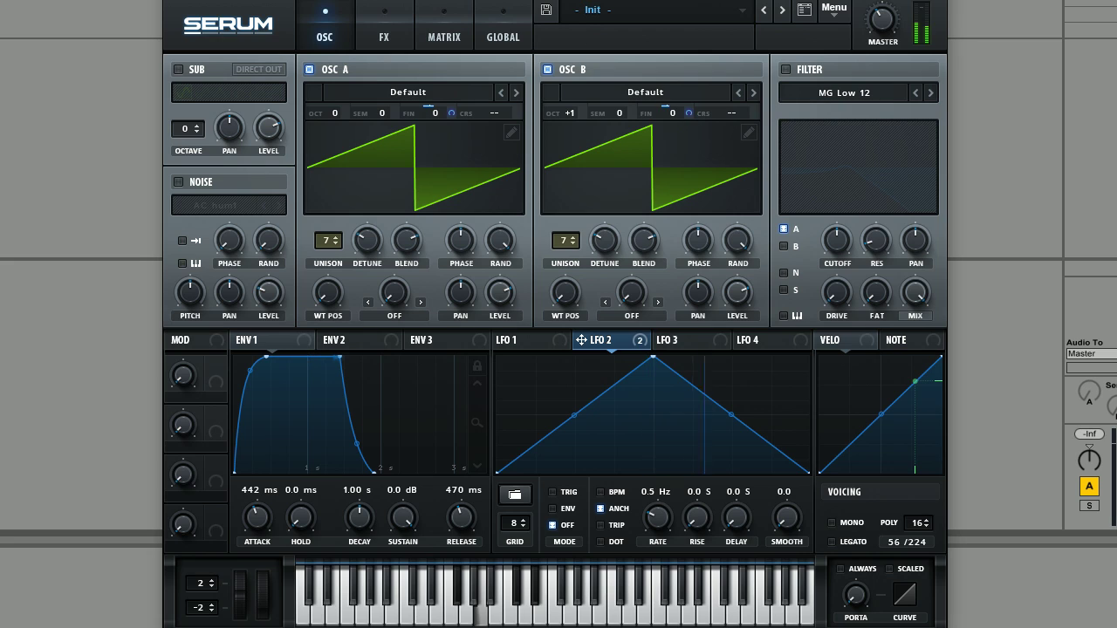
mouse_move(451, 119)
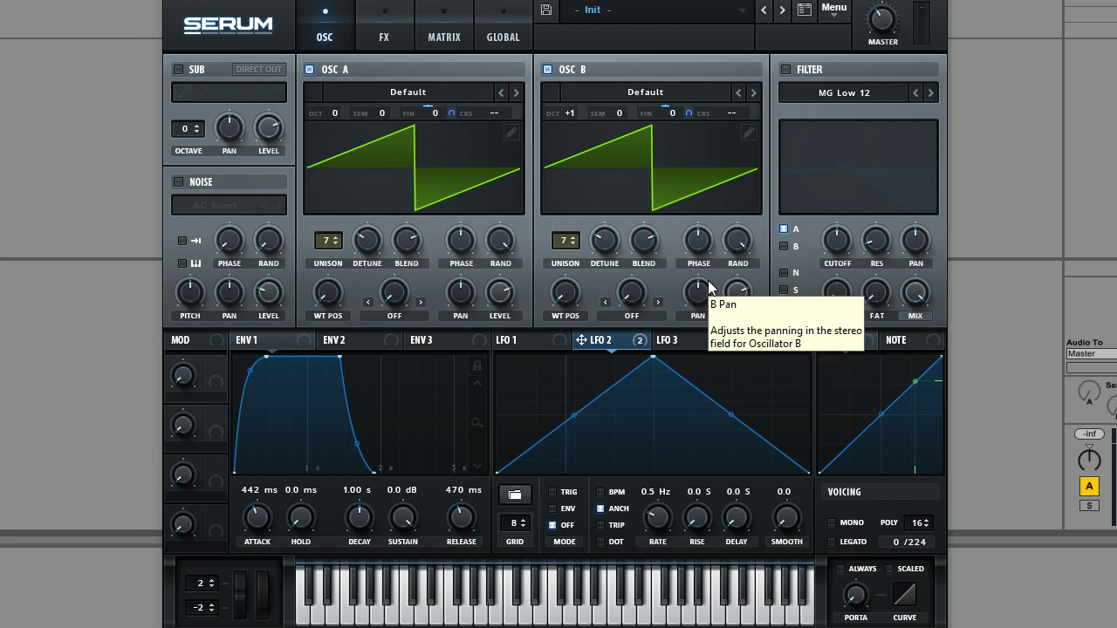
Enable the MG Low 12 filter with lowered cutoff, ENV 1 modulation of about 53, and 28% resonance
click(786, 69)
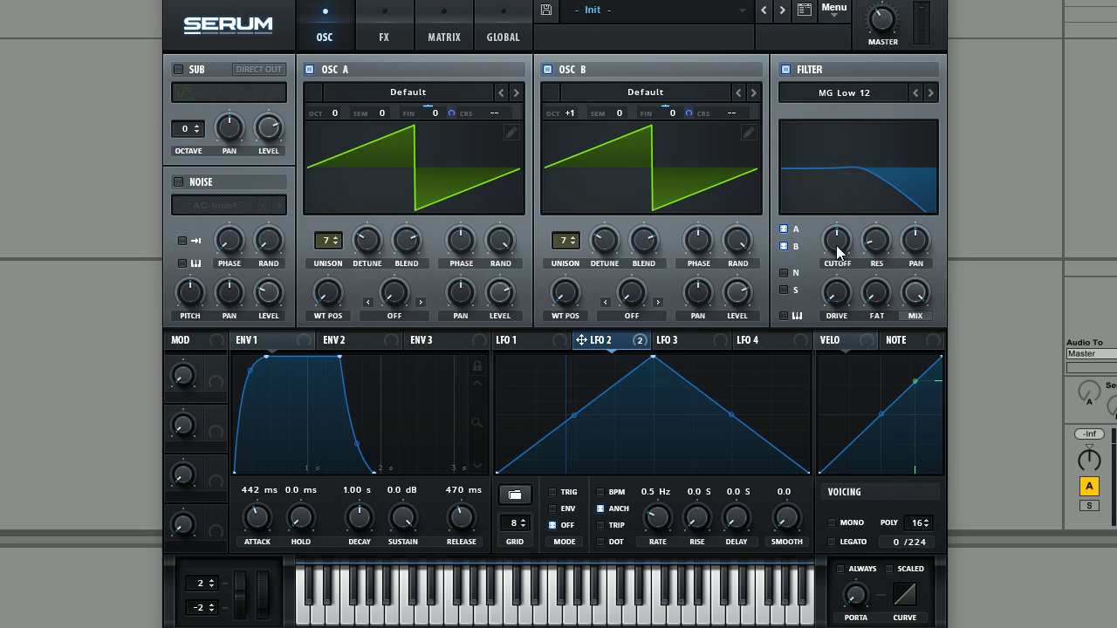
drag(849, 243, 850, 279)
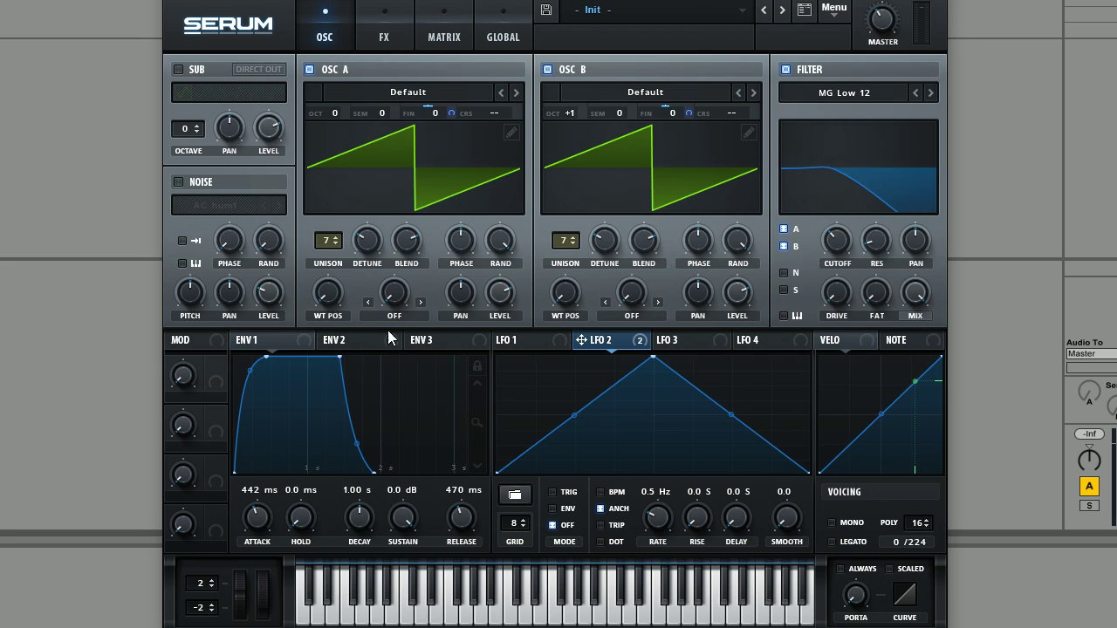
click(280, 349)
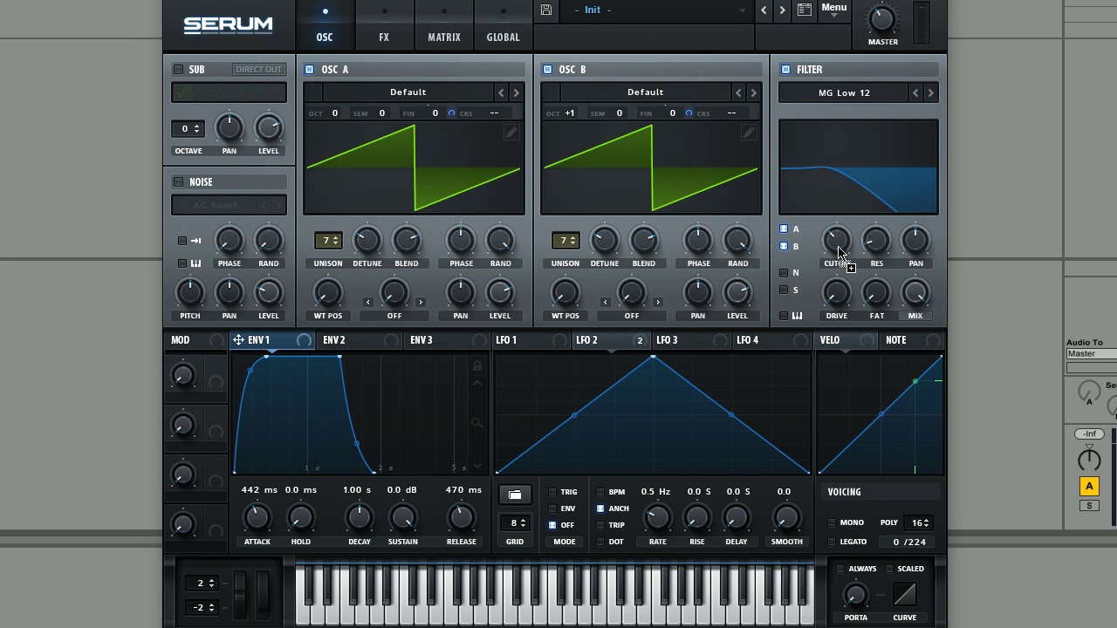
drag(838, 248, 822, 246)
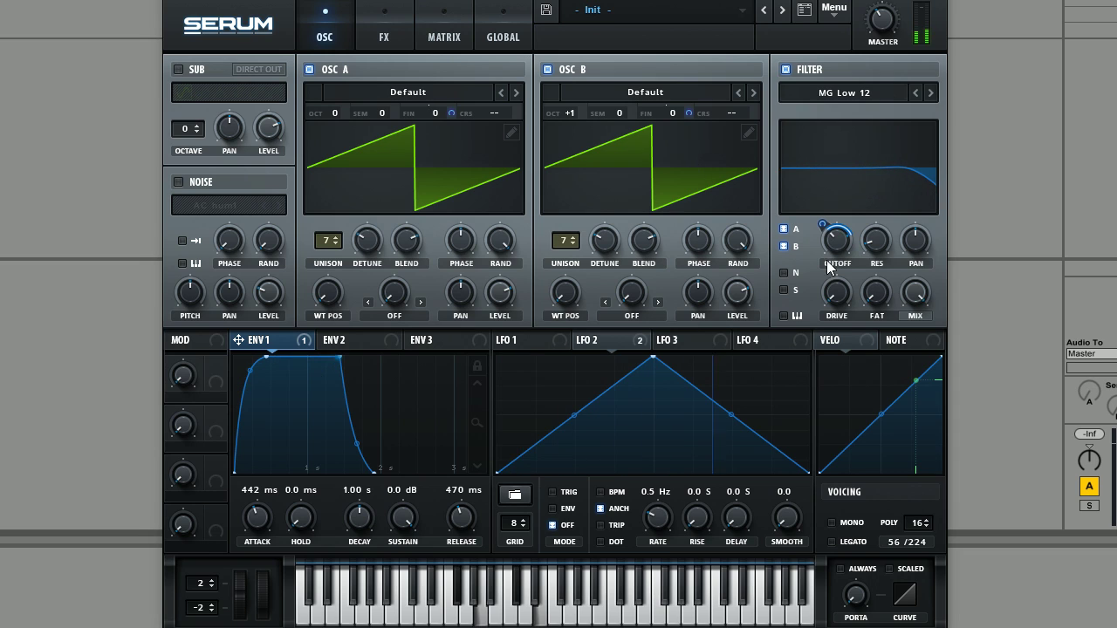
mouse_move(822, 228)
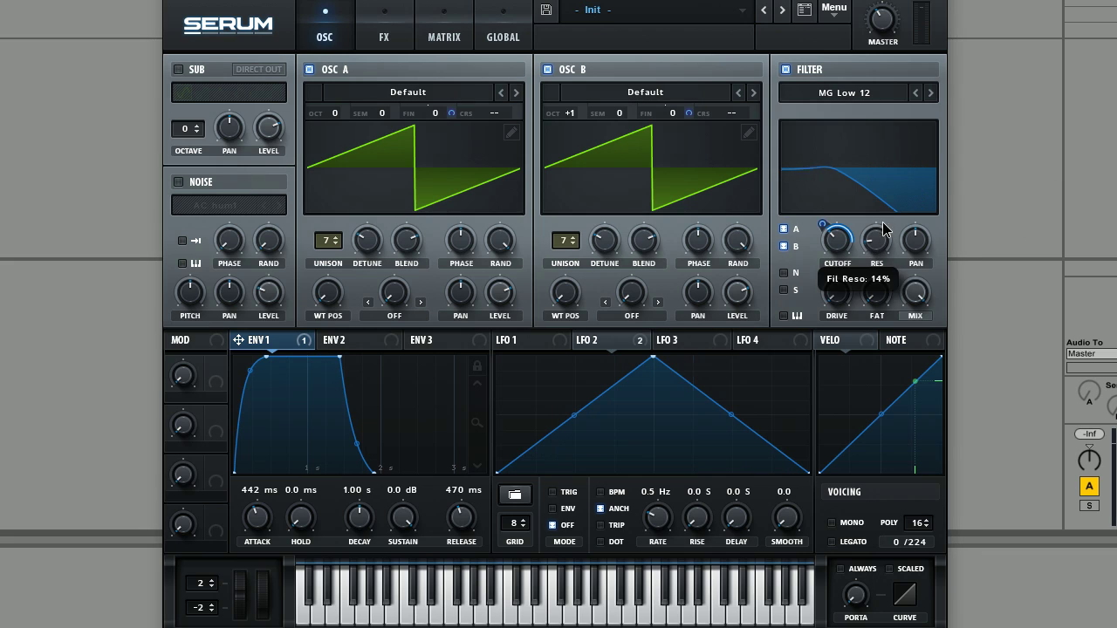
drag(878, 218, 882, 247)
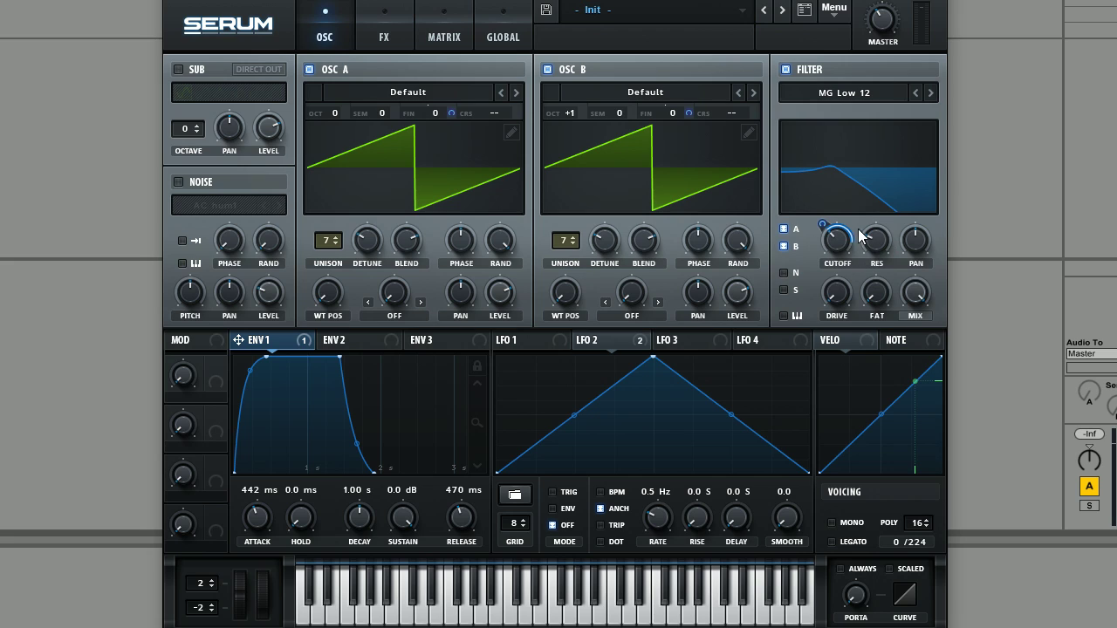
Switch on the Chorus effect and set its mix to about 22%
click(384, 33)
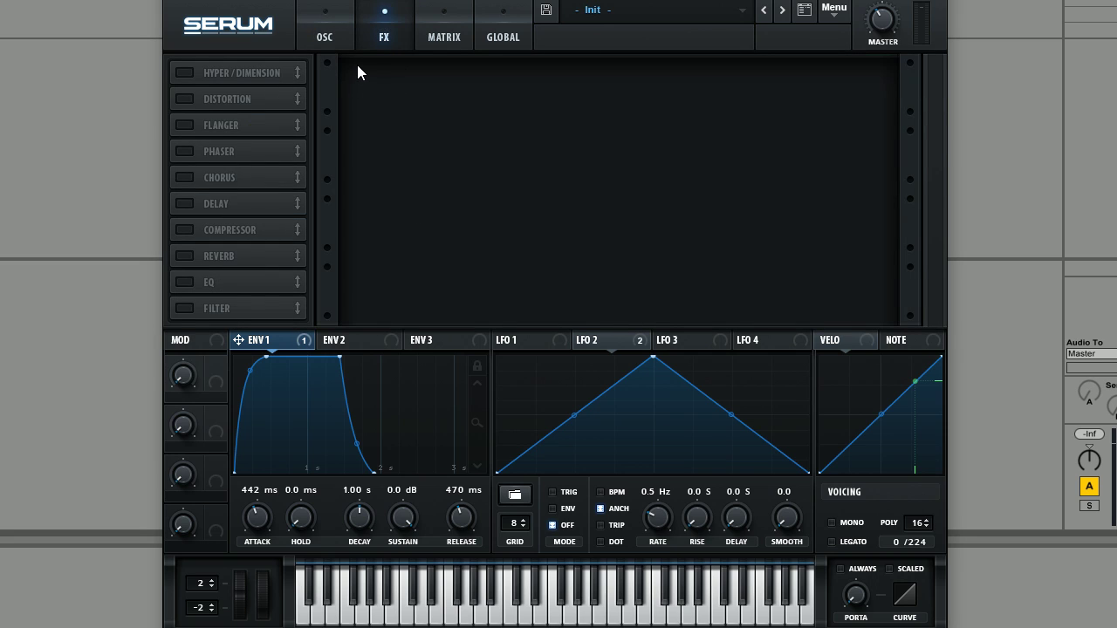
click(179, 177)
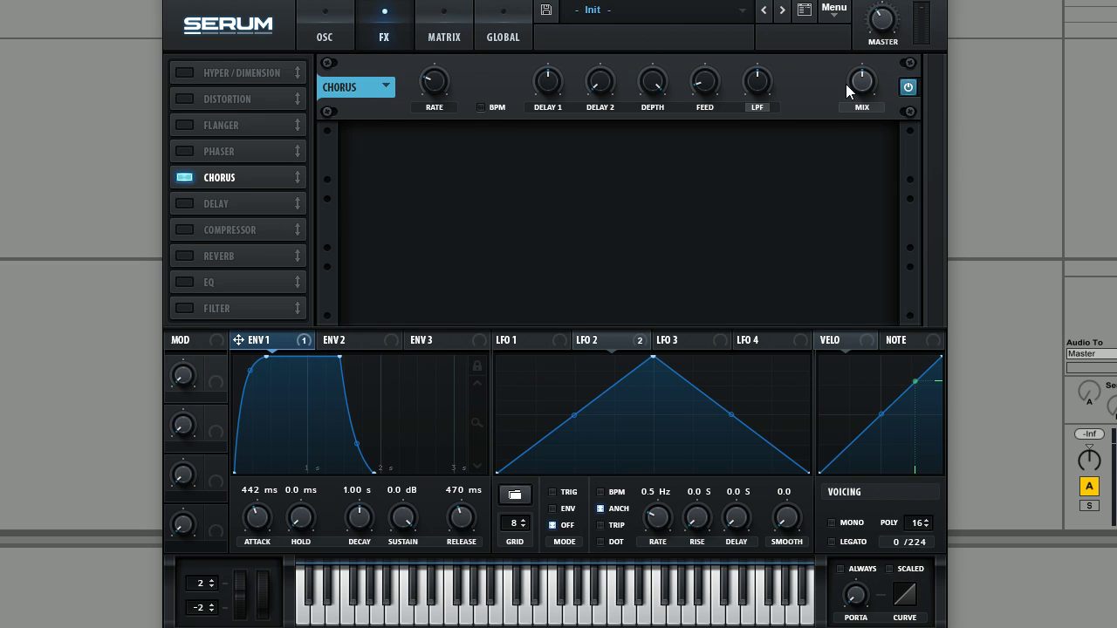
mouse_move(866, 87)
mouse_down()
mouse_move(858, 125)
mouse_move(875, 35)
mouse_move(877, 86)
mouse_move(860, 83)
mouse_up()
Enable the Filter effect and set its type to Flanges > Phs 48+
click(184, 309)
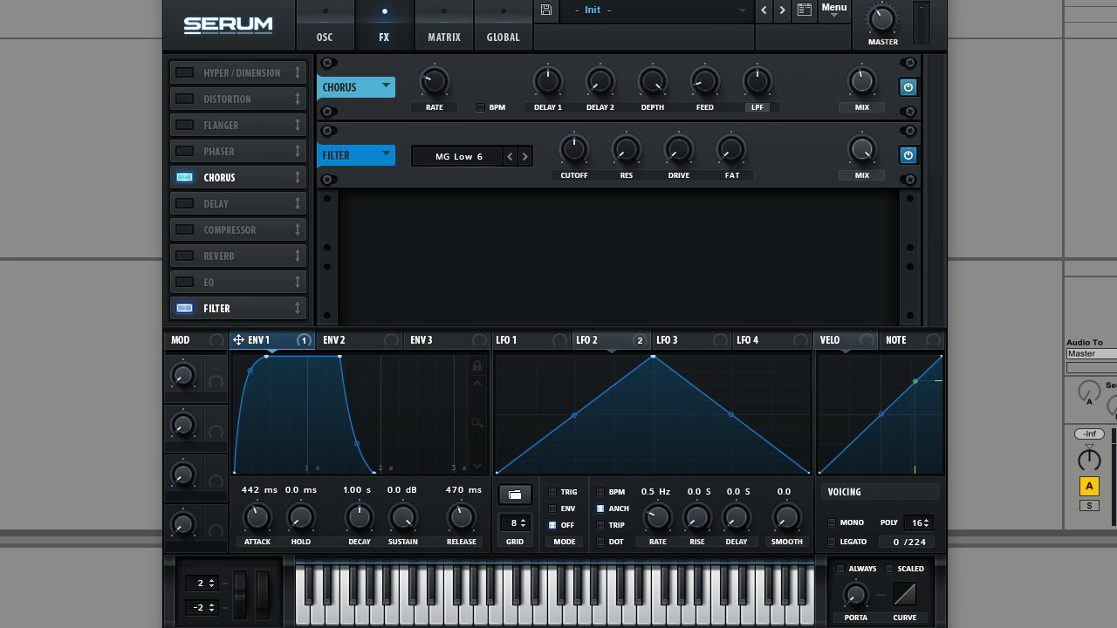
click(442, 163)
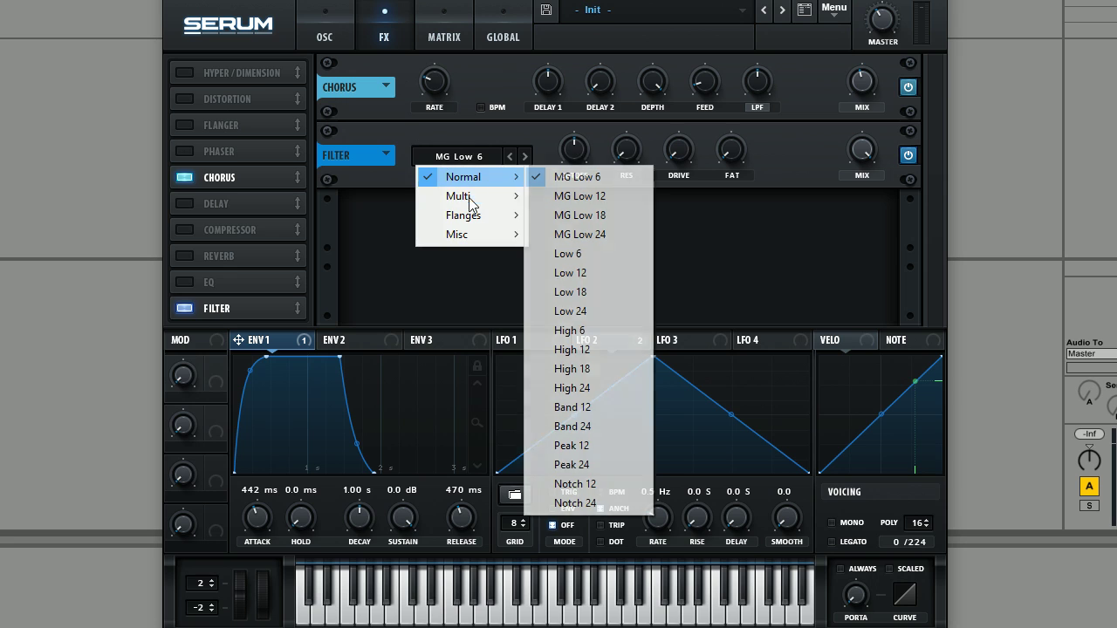
mouse_move(474, 217)
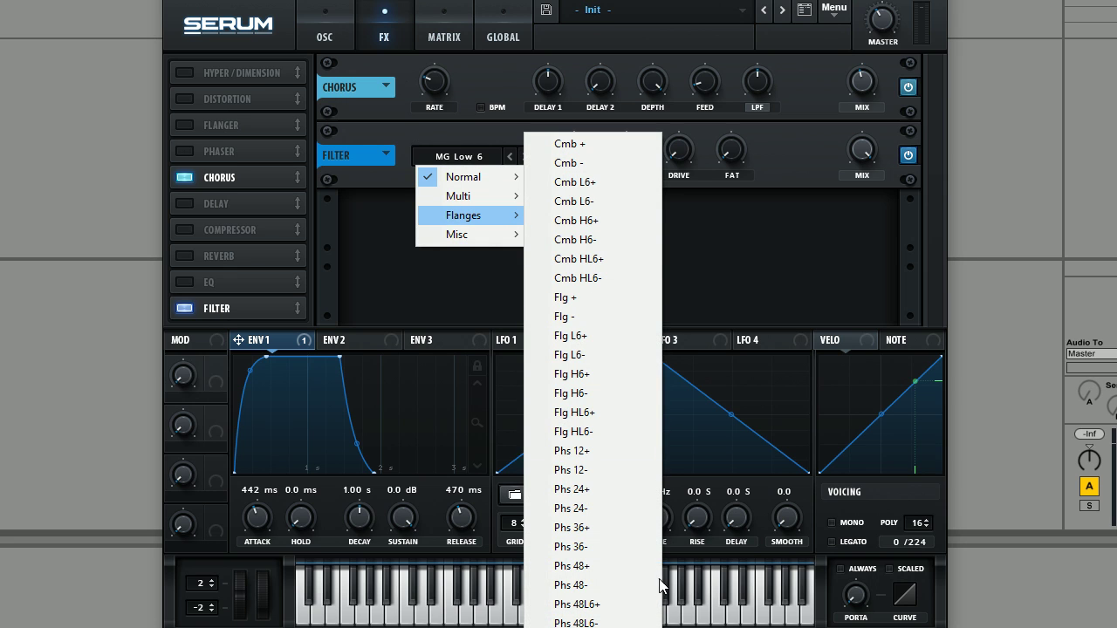
click(595, 567)
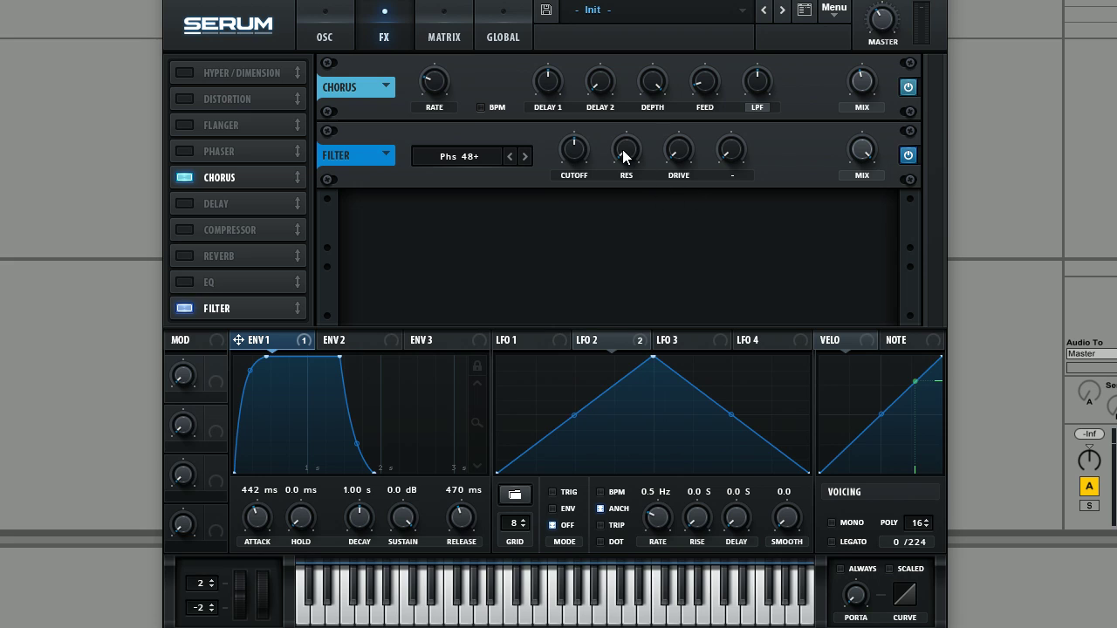
Raise the Phs 48+ filter's resonance, with cutoff near 238 Hz and mix around 81%
drag(625, 152, 590, 113)
drag(580, 149, 627, 147)
mouse_move(860, 152)
mouse_down()
mouse_move(860, 171)
mouse_move(859, 157)
mouse_up()
Route LFO 1 to the filter effect's cutoff and slow its rate to 4 bars
click(535, 346)
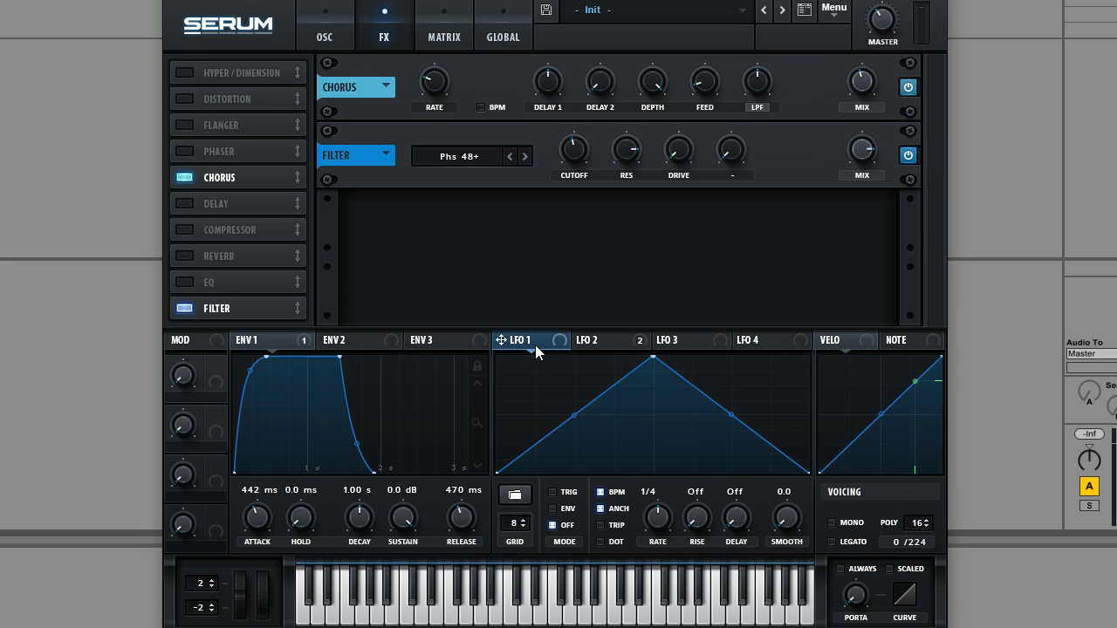
drag(503, 340, 565, 136)
drag(672, 507, 666, 548)
drag(657, 557, 656, 560)
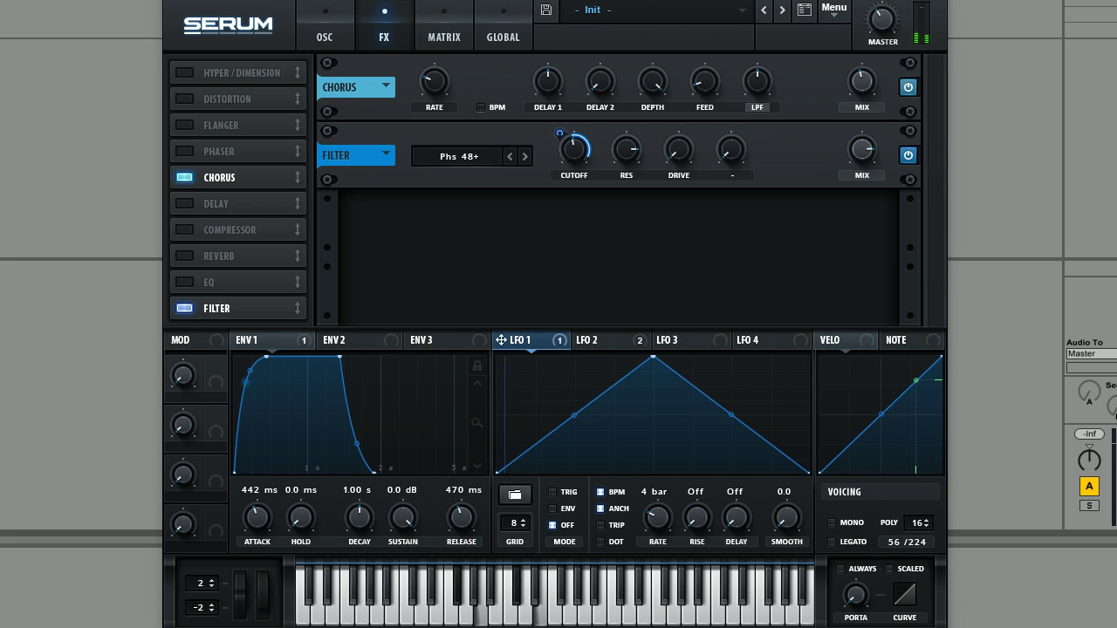
mouse_move(881, 18)
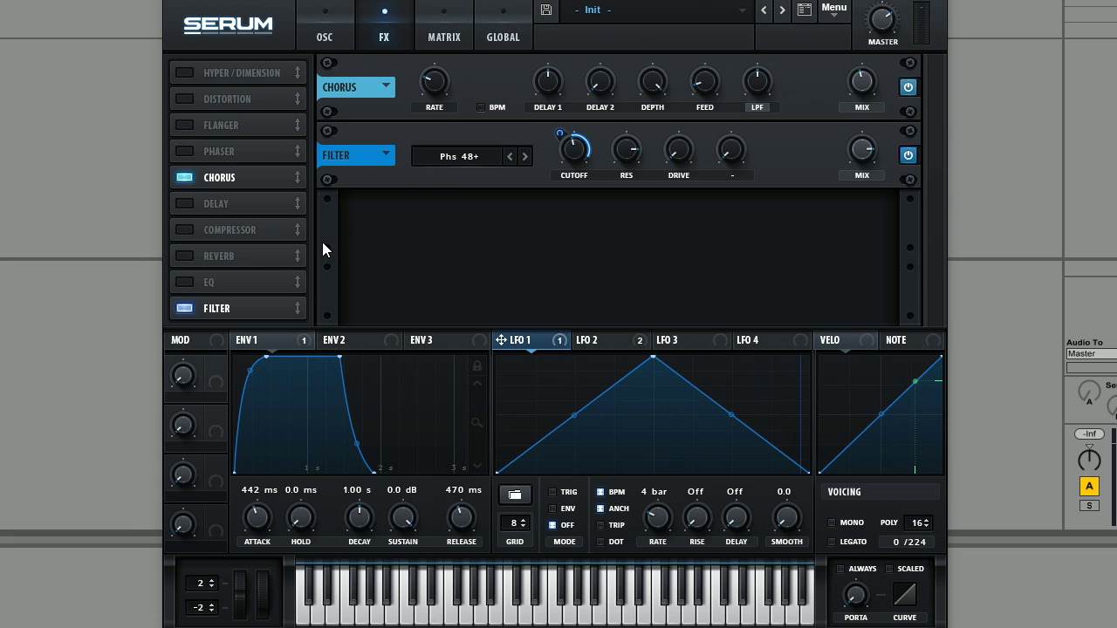
Add a low-cut EQ (Q 44%) after the filter effect and a reverb at the chain's end
click(185, 281)
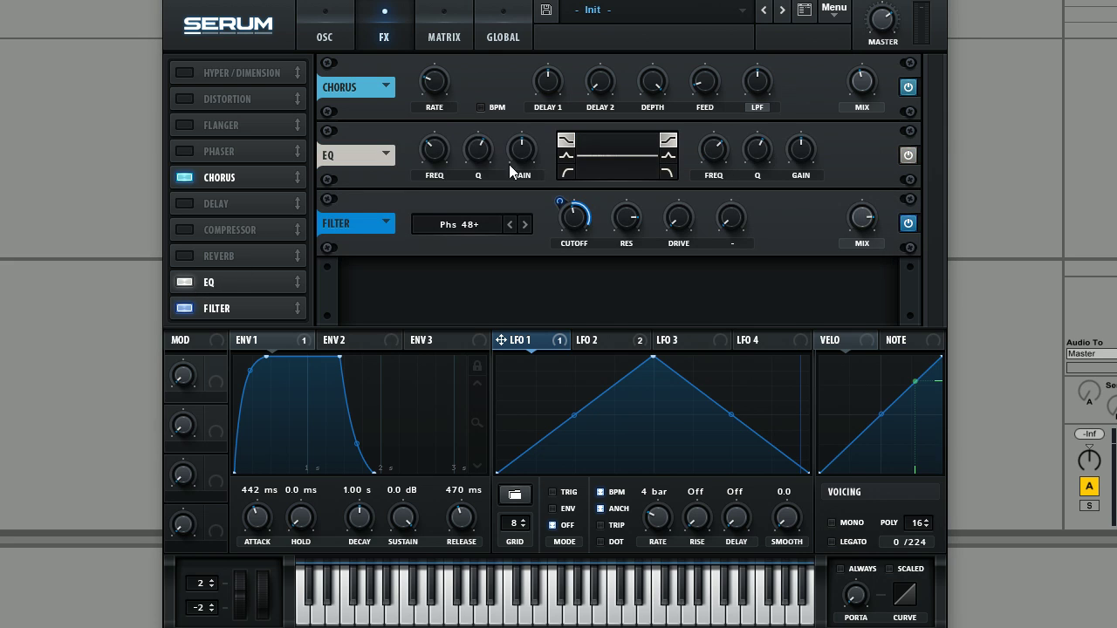
click(565, 173)
drag(482, 159, 433, 176)
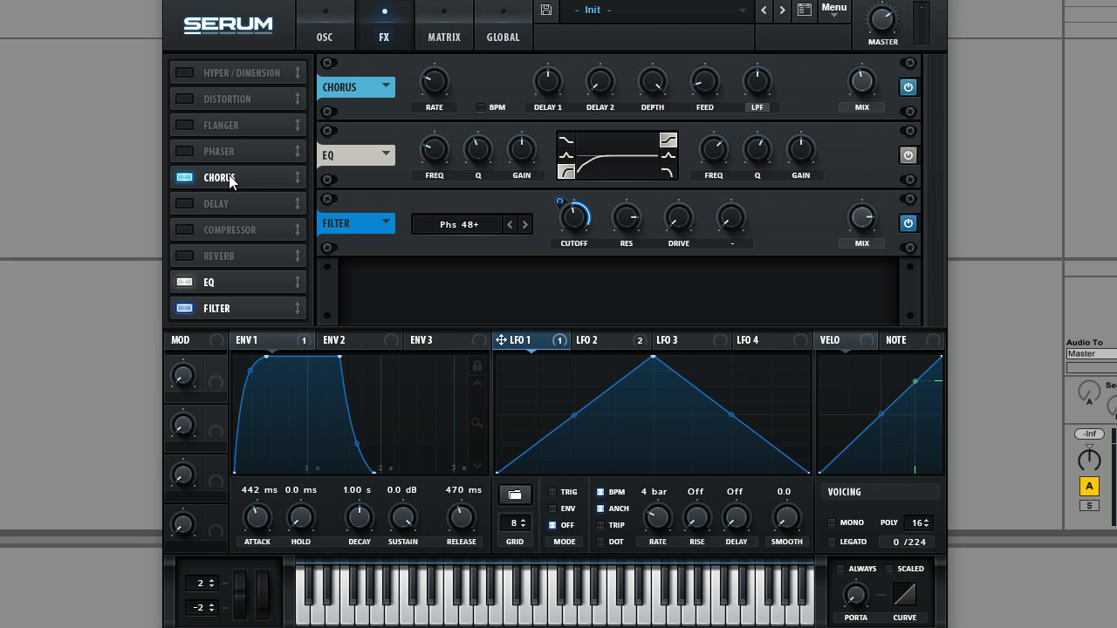
drag(222, 286, 228, 324)
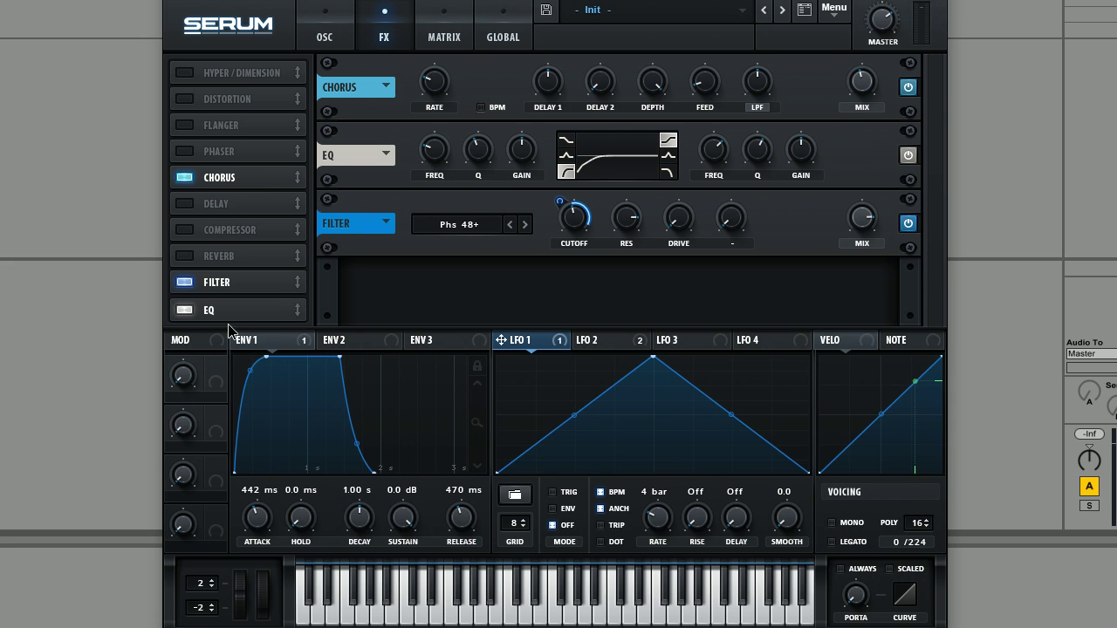
click(185, 256)
drag(213, 254, 239, 316)
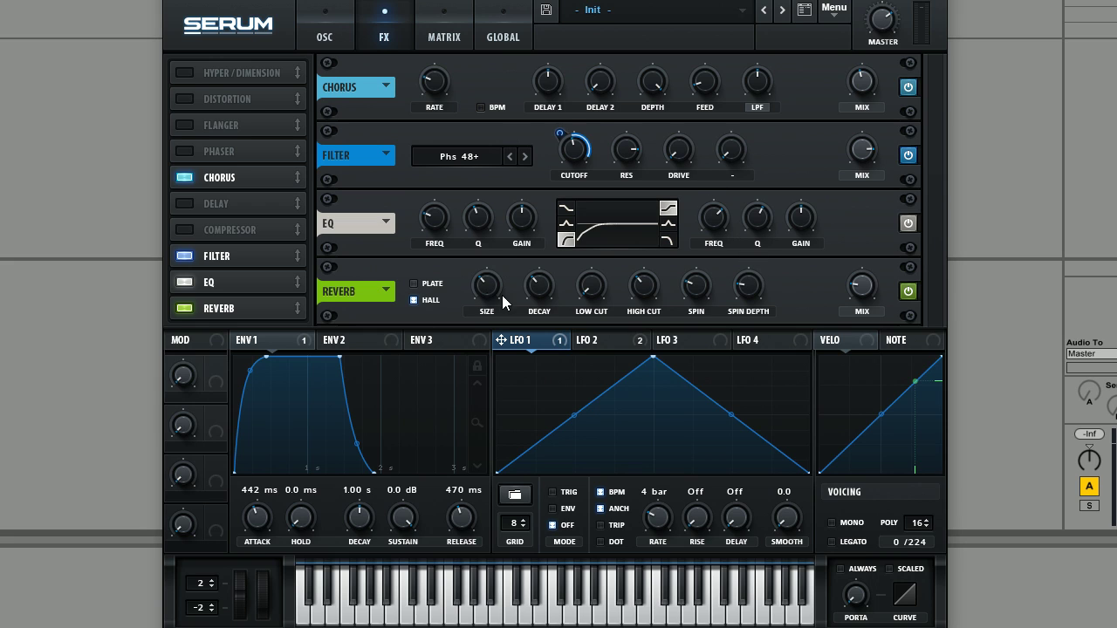
Set the Hall reverb size to 67% and its wet mix to about 68%
drag(486, 295, 494, 235)
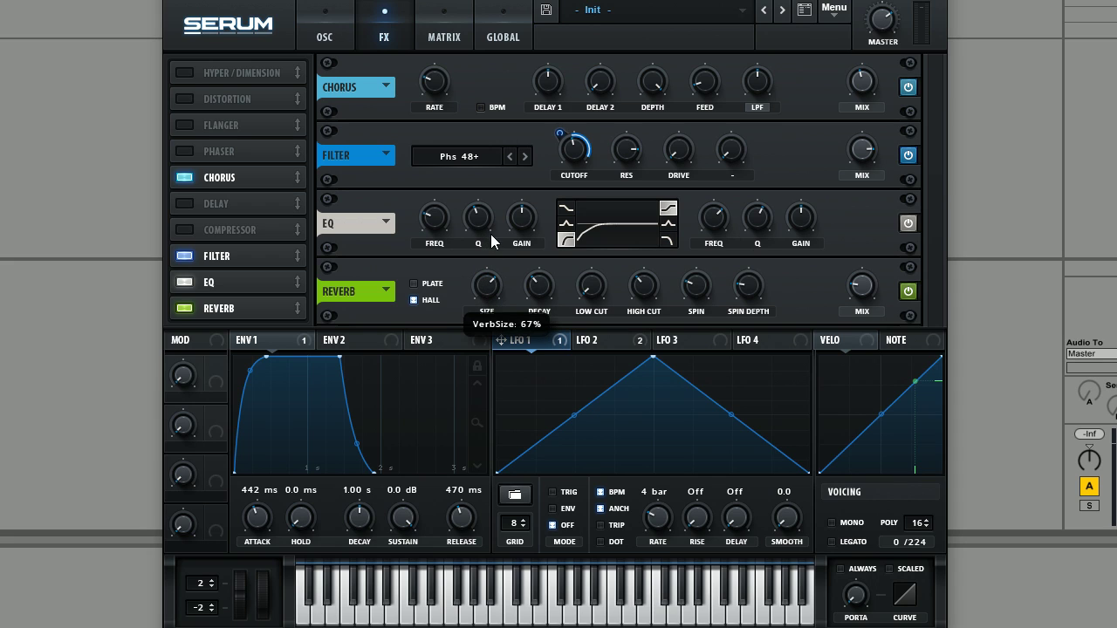
drag(869, 291, 878, 218)
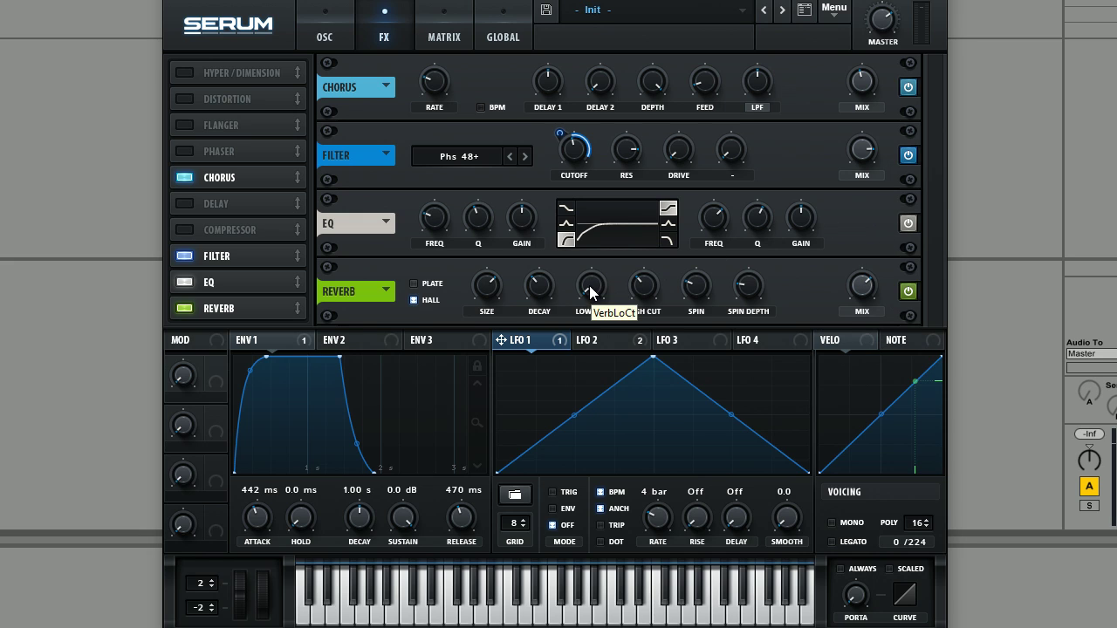
mouse_move(594, 280)
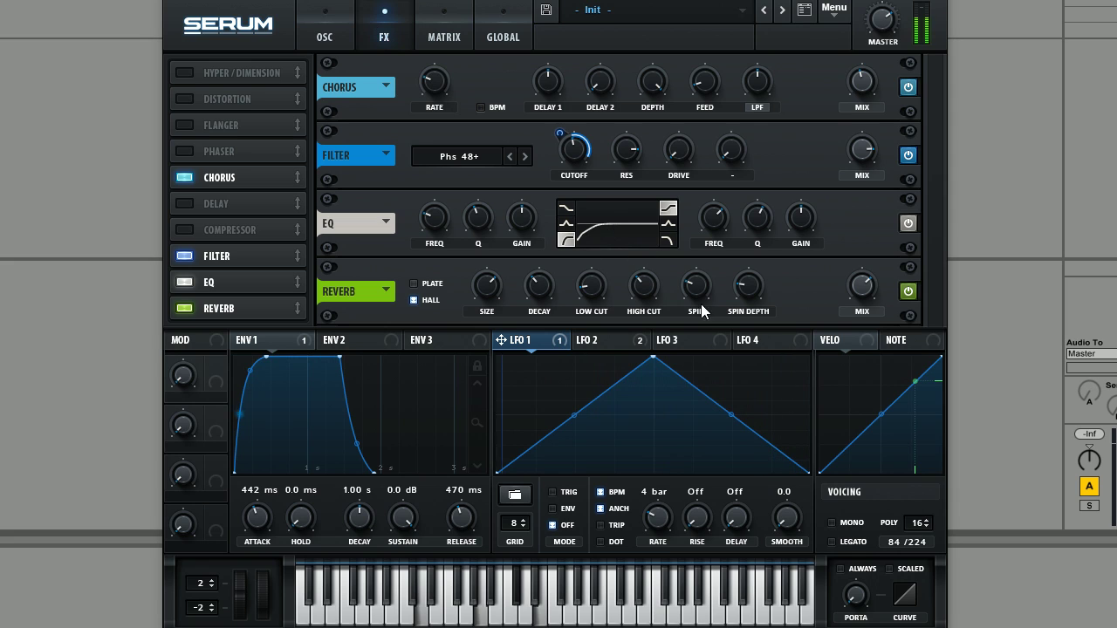
mouse_move(865, 285)
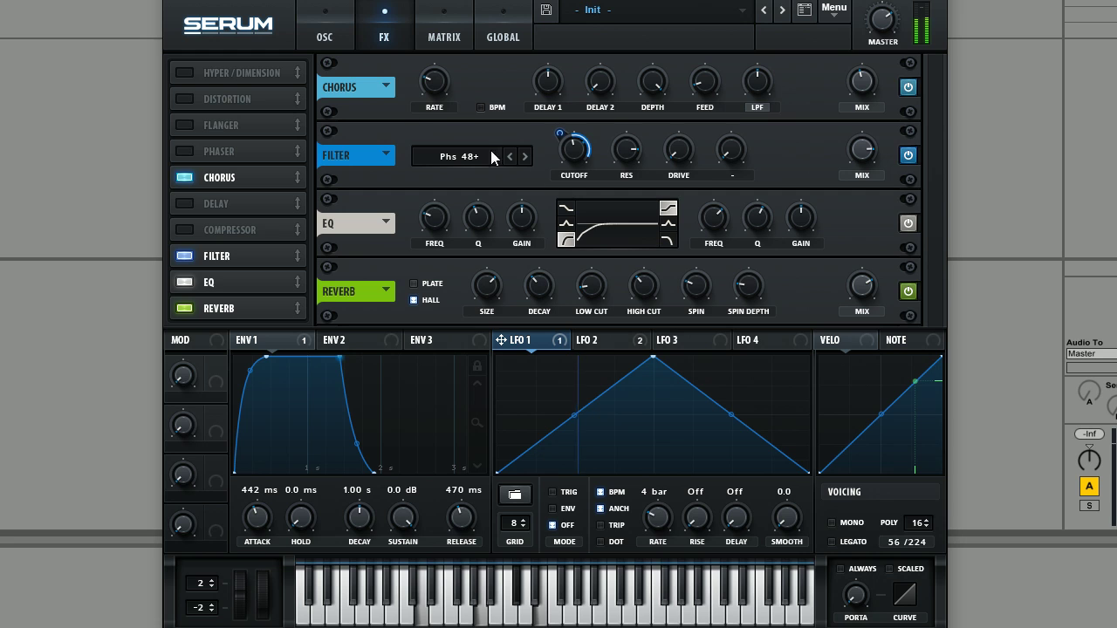
Route ENV 1 to the oscillator filter's cutoff and confirm it in the cutoff's modulator list
click(327, 37)
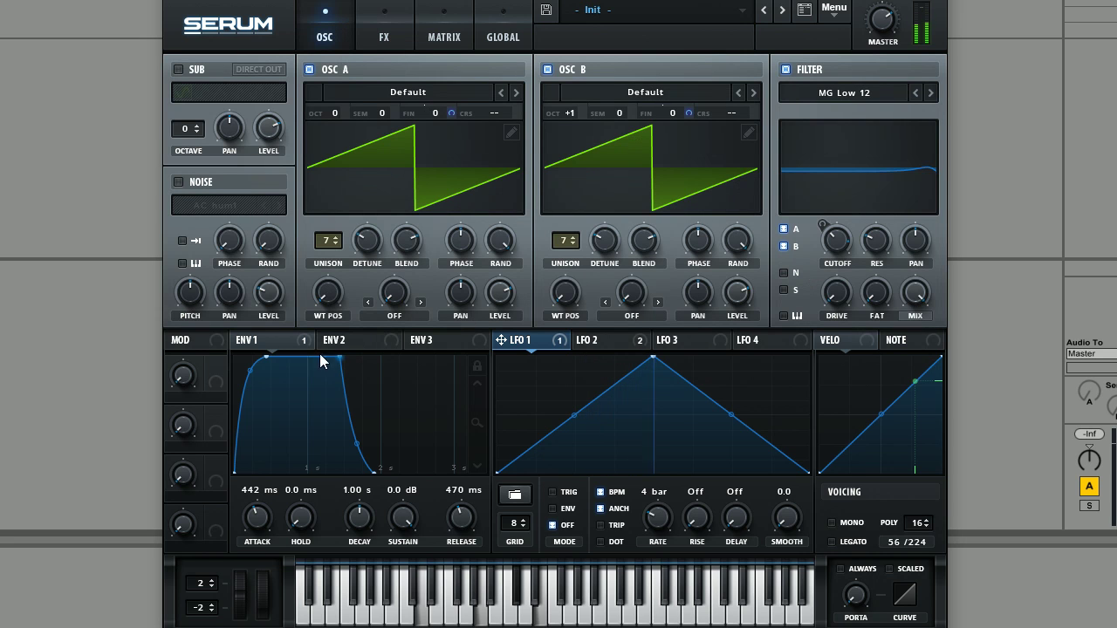
drag(238, 339, 823, 224)
right_click(823, 224)
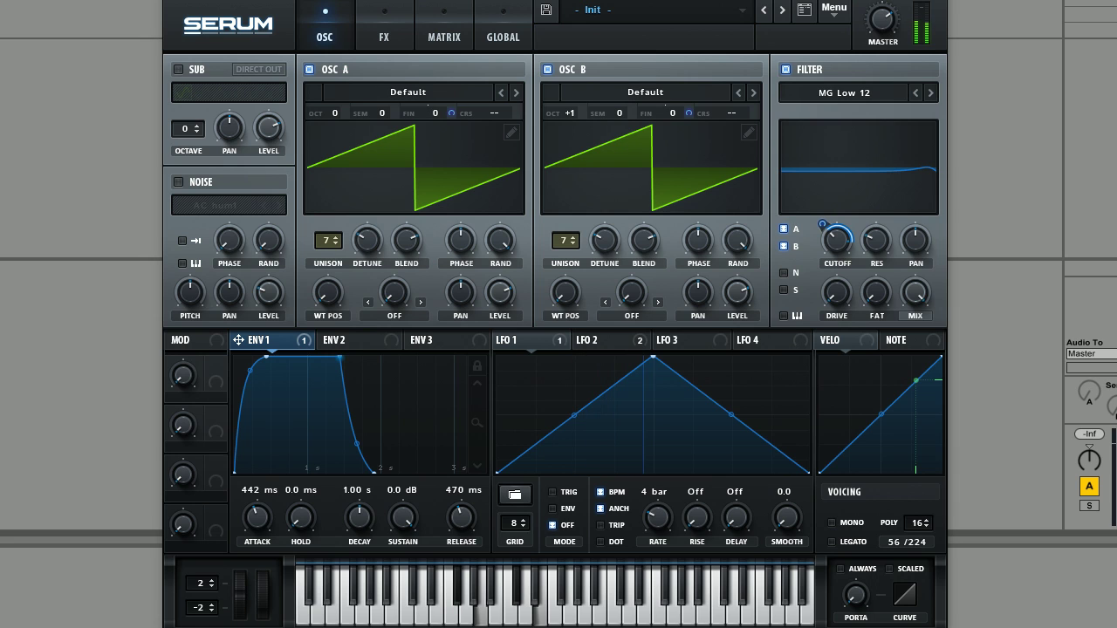
click(389, 40)
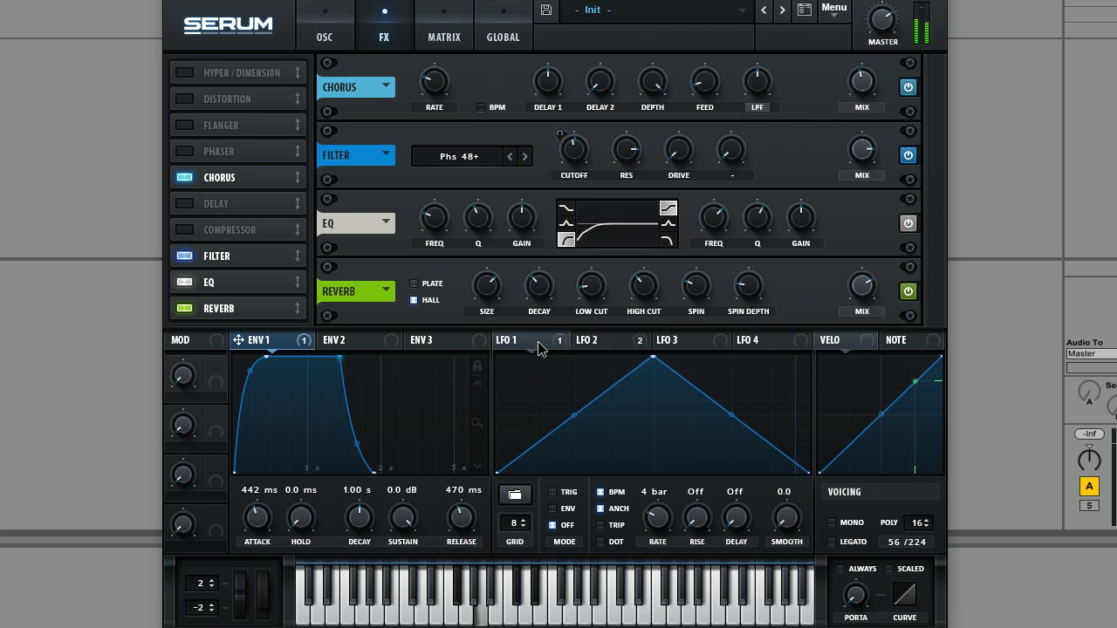
Assign LFO 1 to the Phs 48+ Filter FX cutoff knob, showing its blue modulation ring
drag(538, 341, 598, 150)
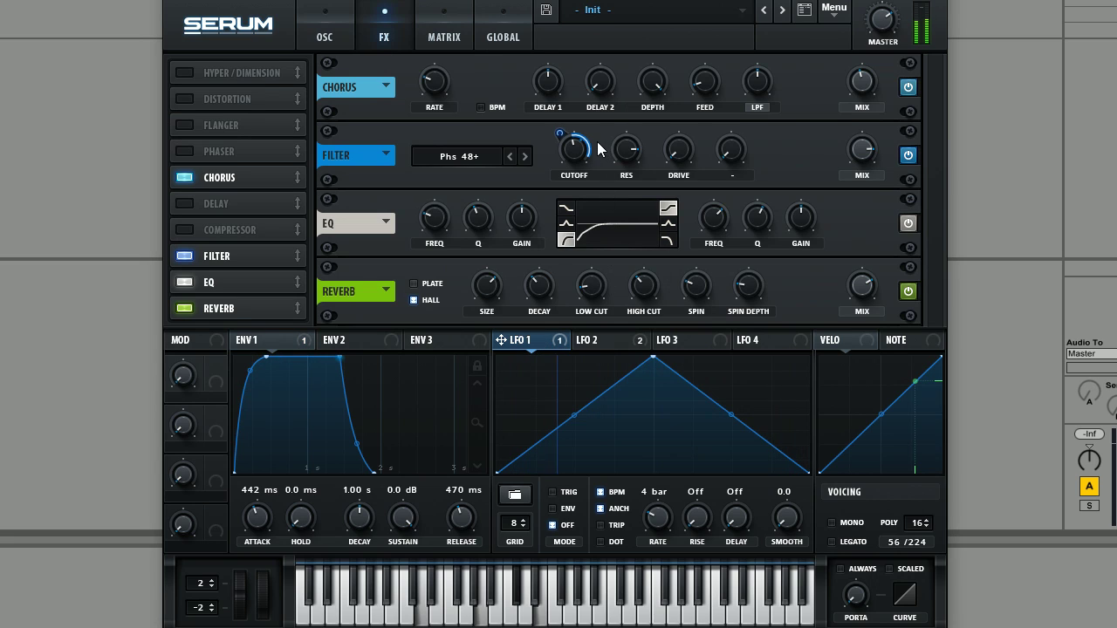